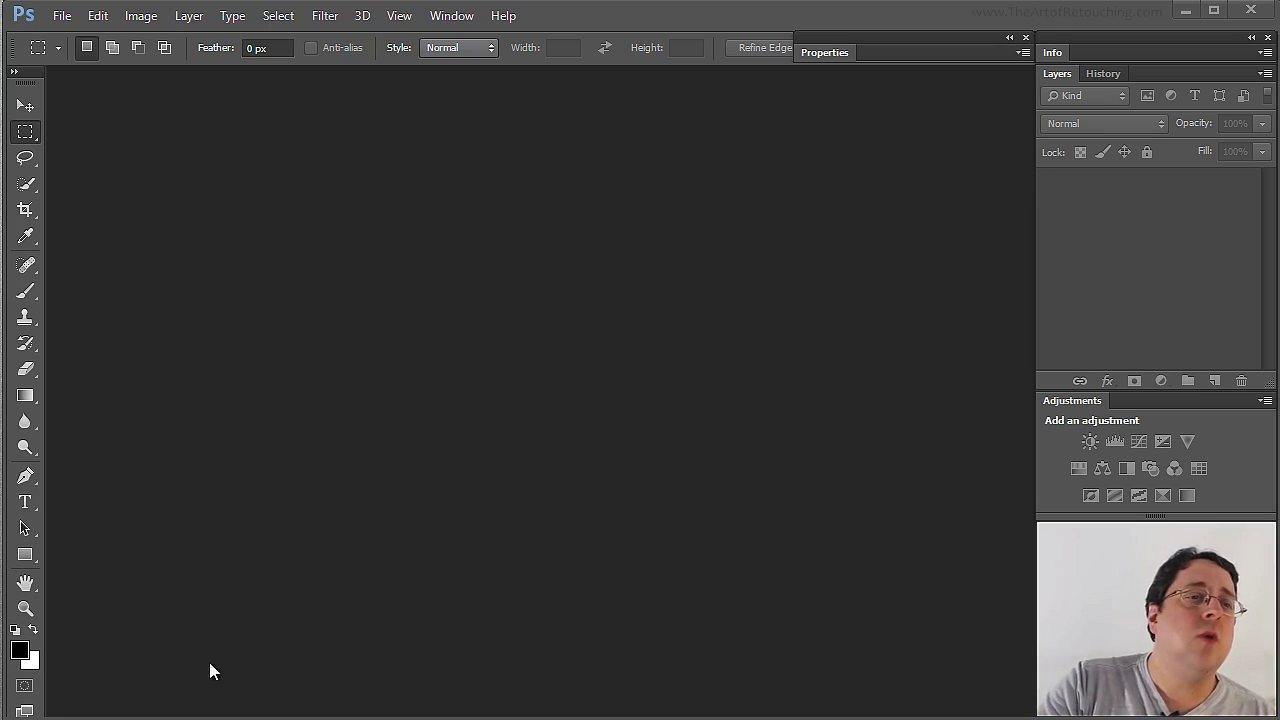
Step: Open Preferences > General with Ctrl+K and tick Zoom Resizes Windows
left_click(100, 14)
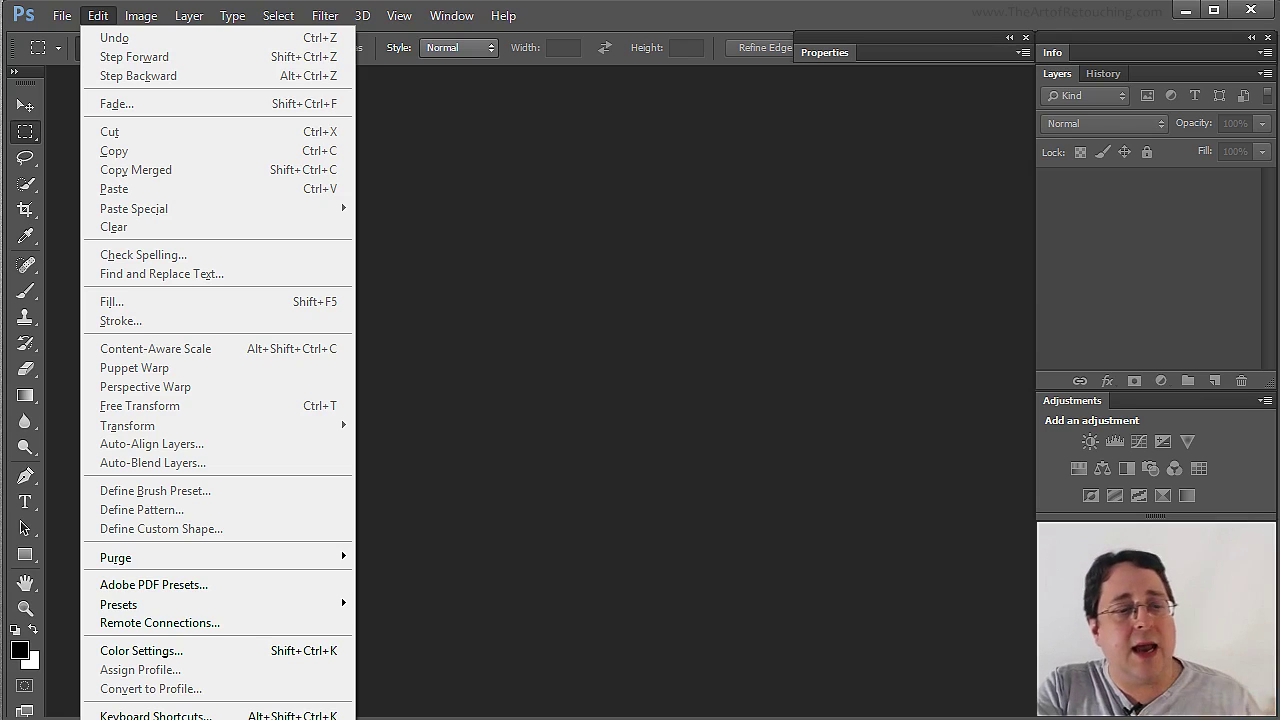
key("Escape")
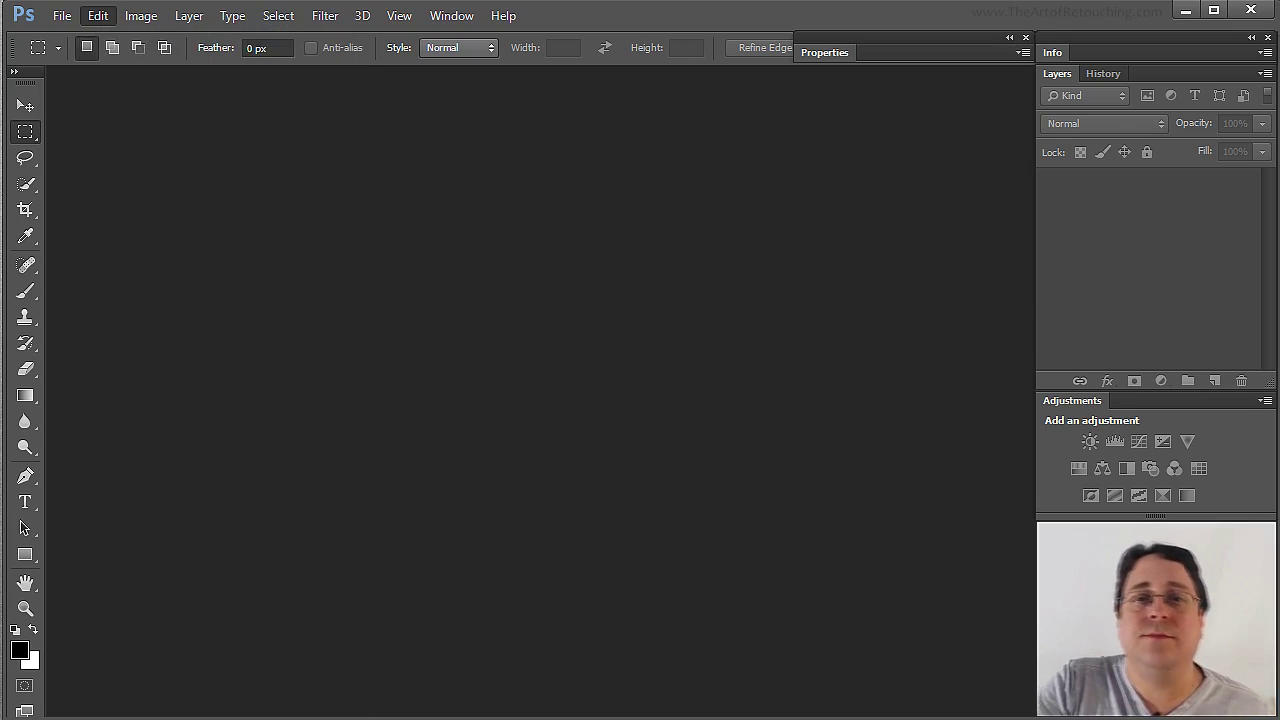
key("ctrl+k")
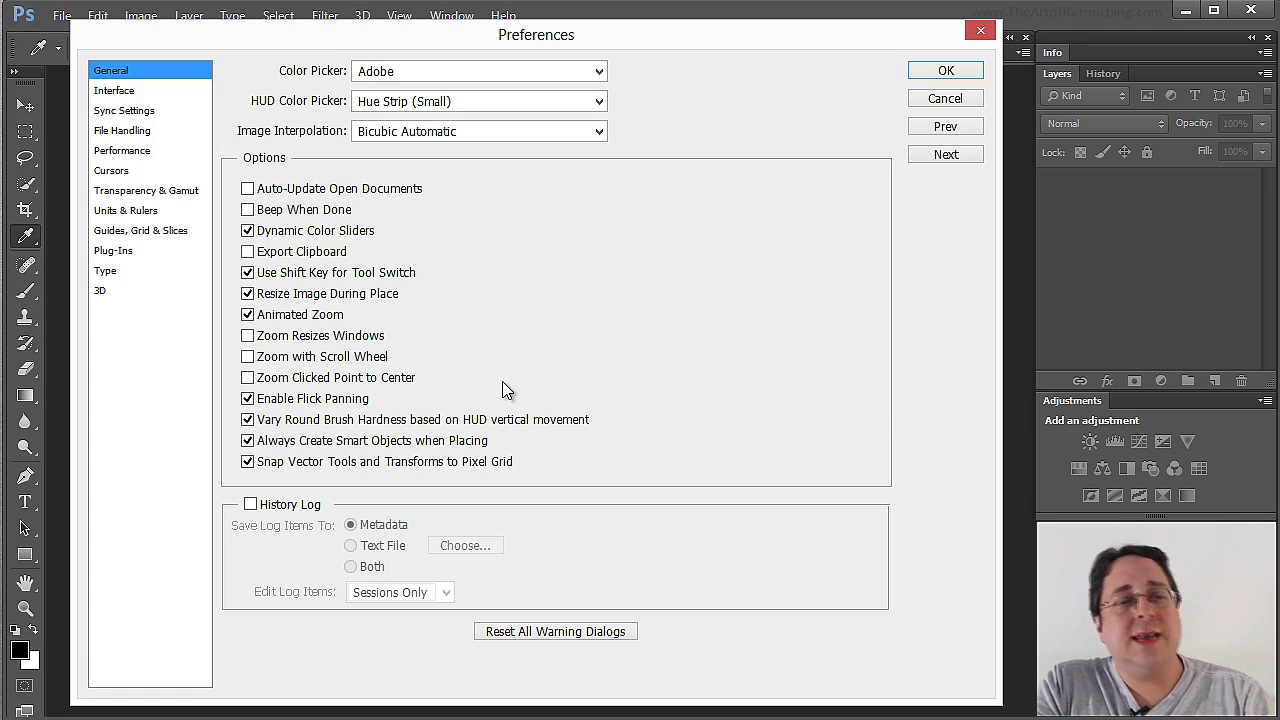
left_click(290, 338)
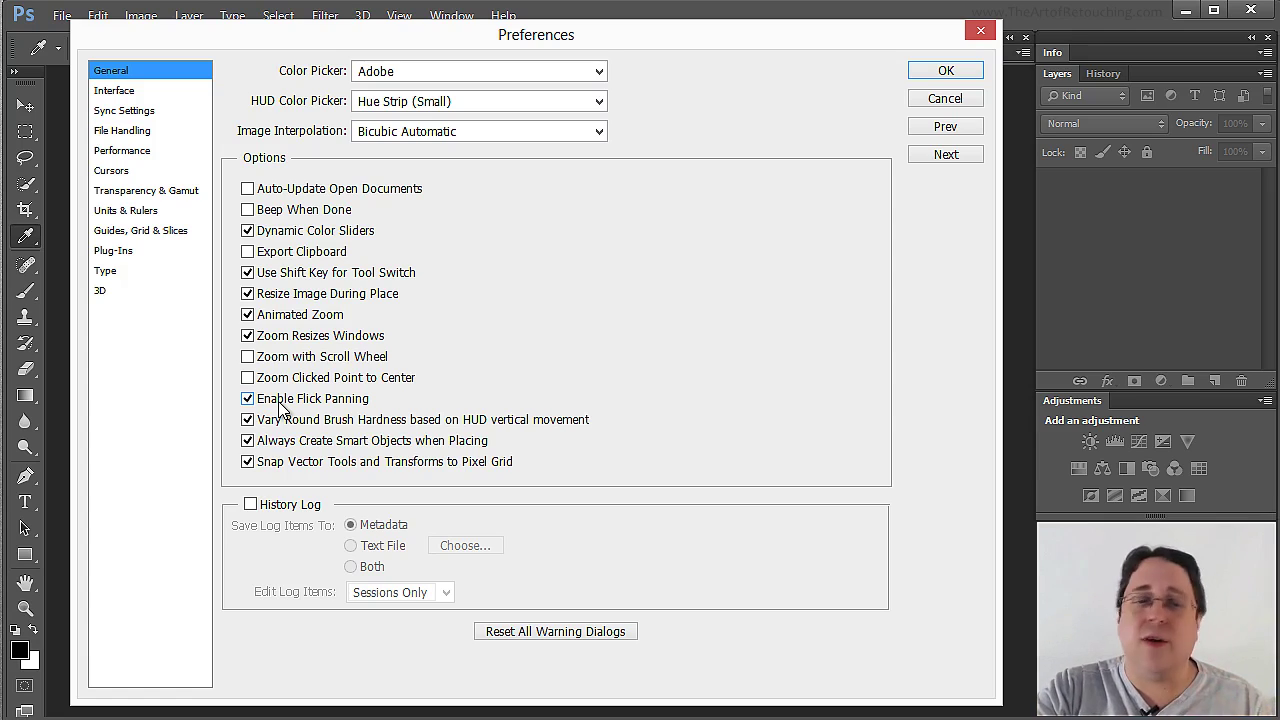
Step: Untick Enable Flick Panning, then move to the Interface preferences page
left_click(281, 400)
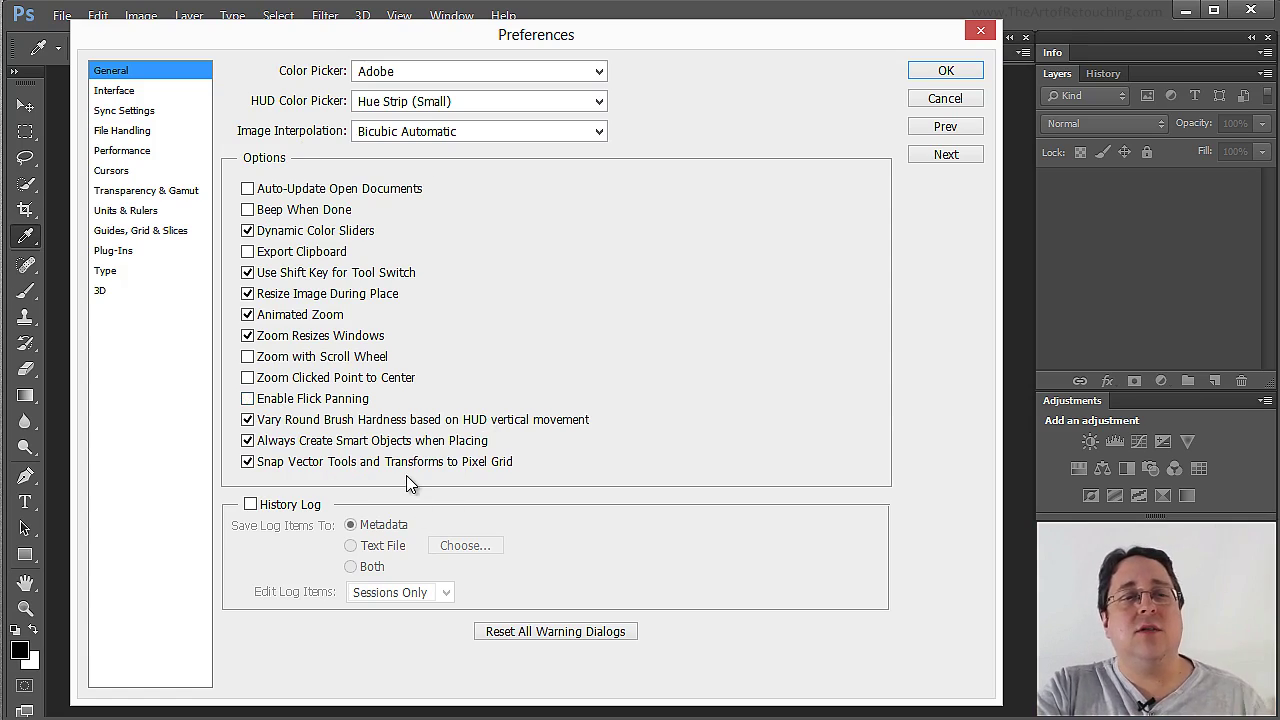
left_click(113, 96)
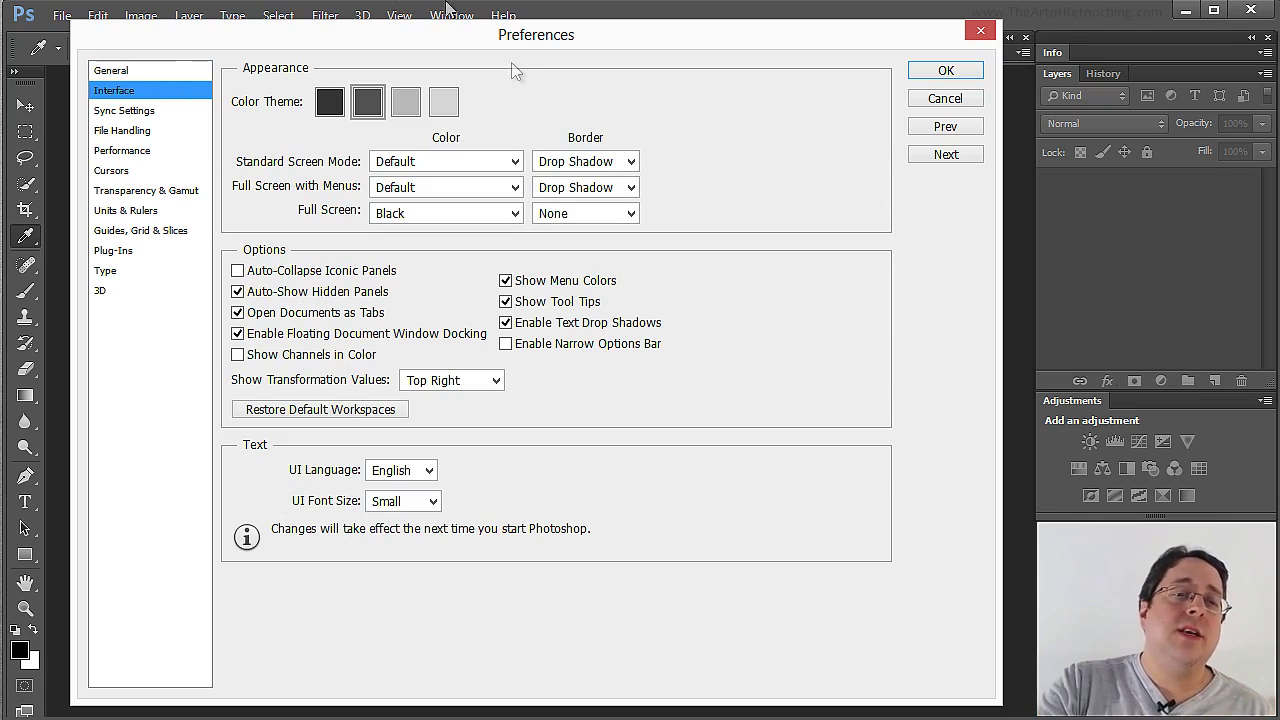
Step: Choose the lightest Color Theme swatch and confirm the Preferences with OK
left_click(443, 102)
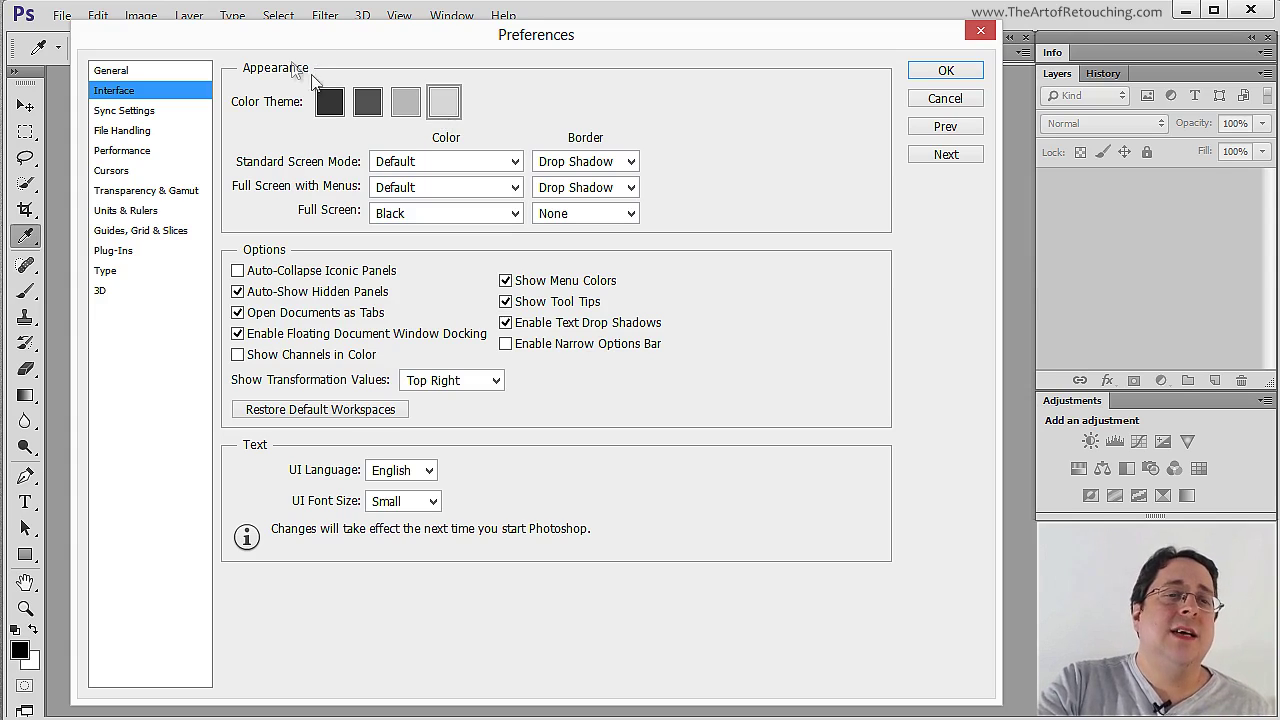
left_click(365, 102)
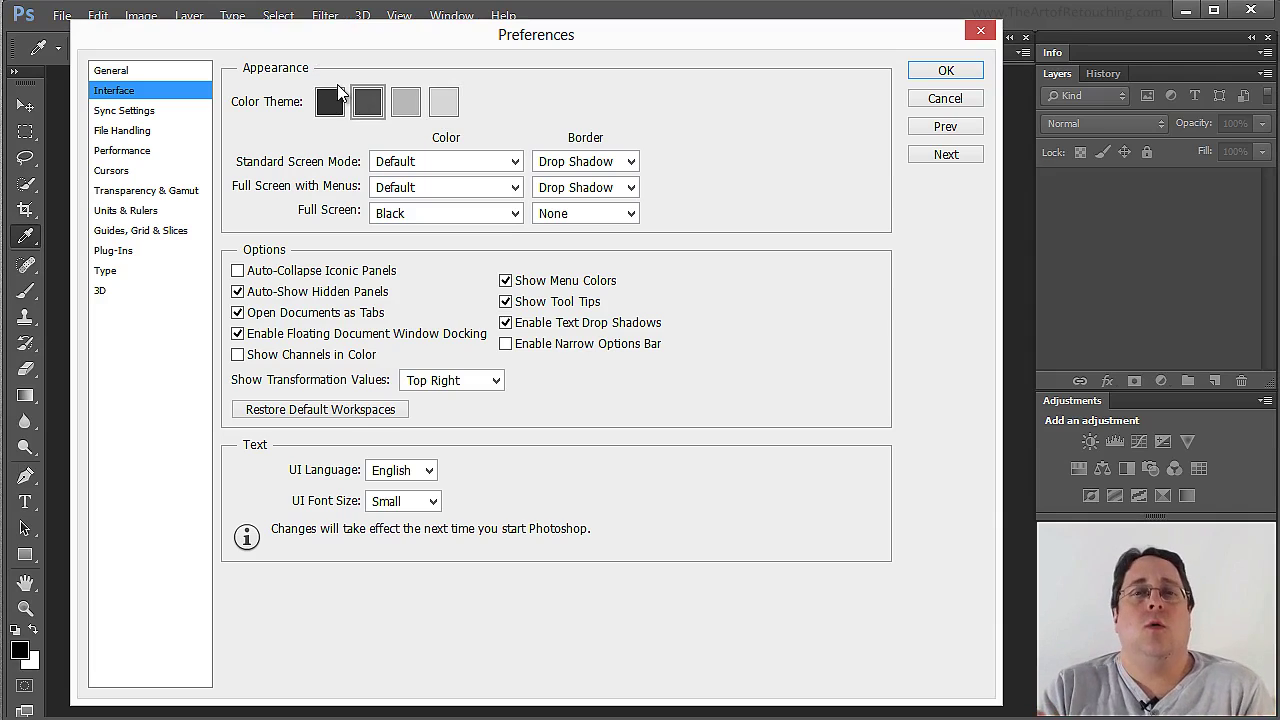
left_click(452, 100)
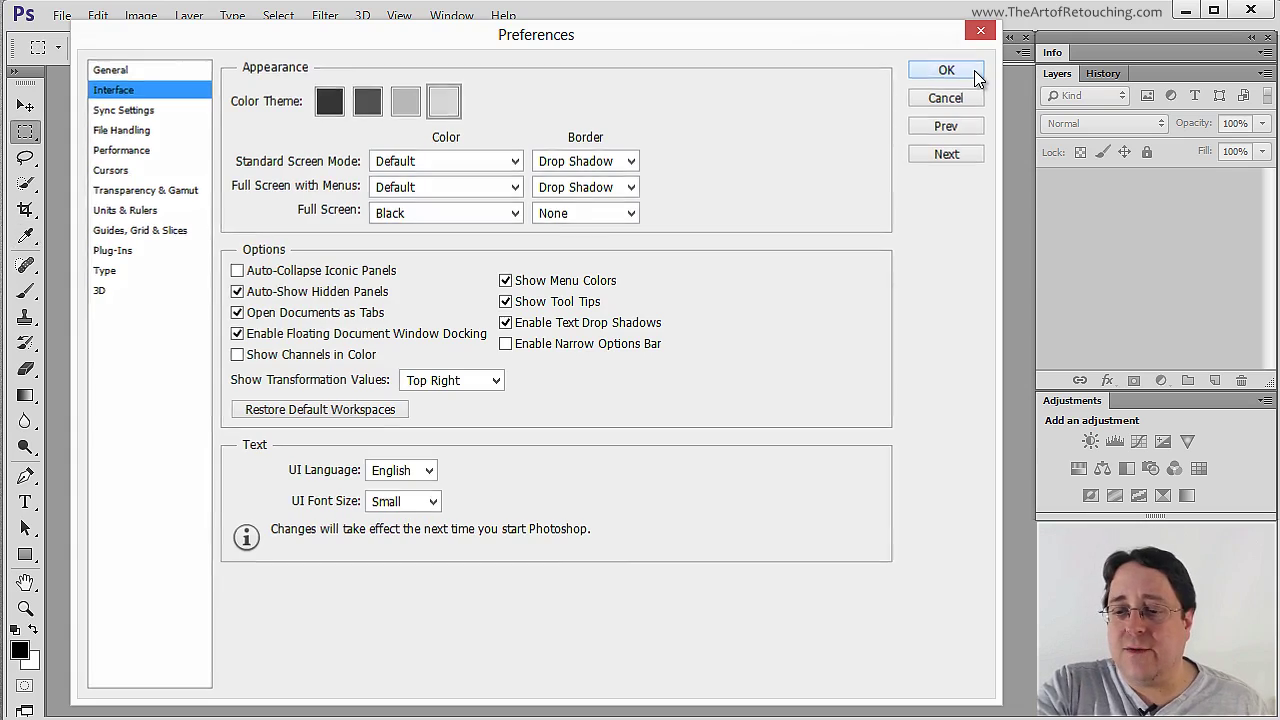
left_click(946, 70)
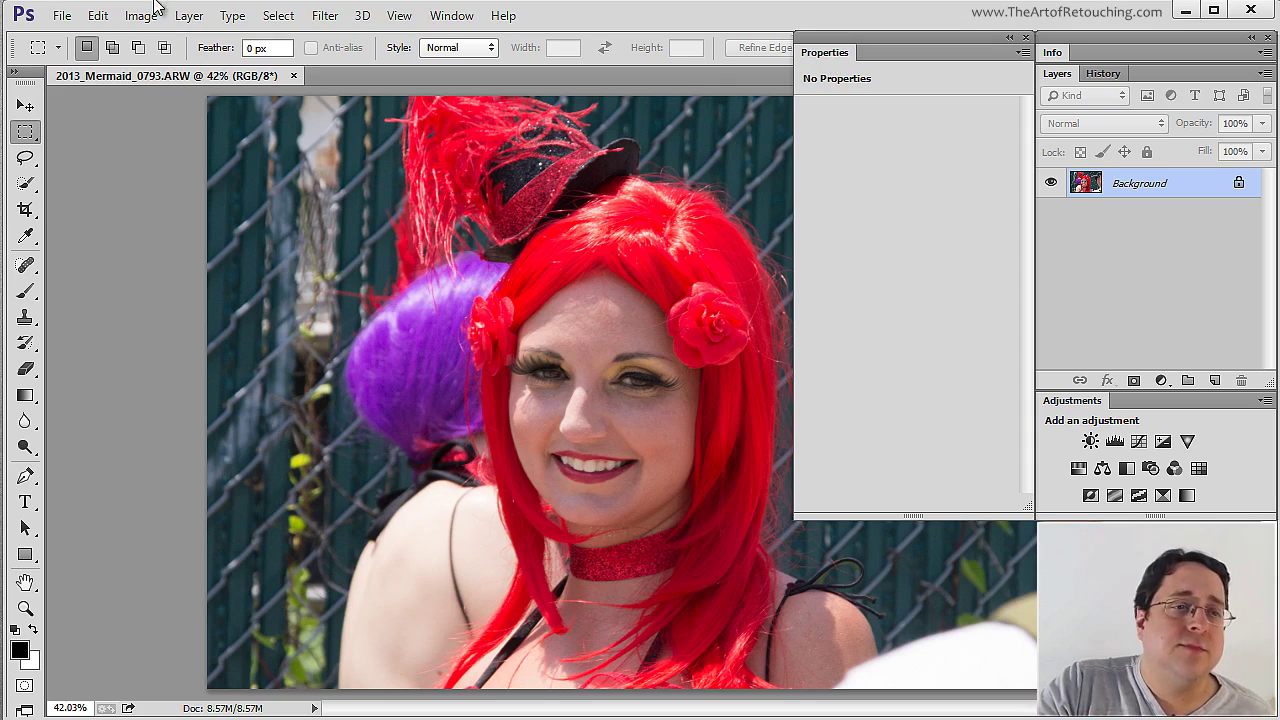
Step: Float 2013_Mermaid_0793.ARW out of the tab bar and fit it on screen
mouse_move(154, 78)
left_mouse_down()
mouse_move(155, 174)
mouse_move(172, 152)
mouse_move(166, 90)
left_mouse_up()
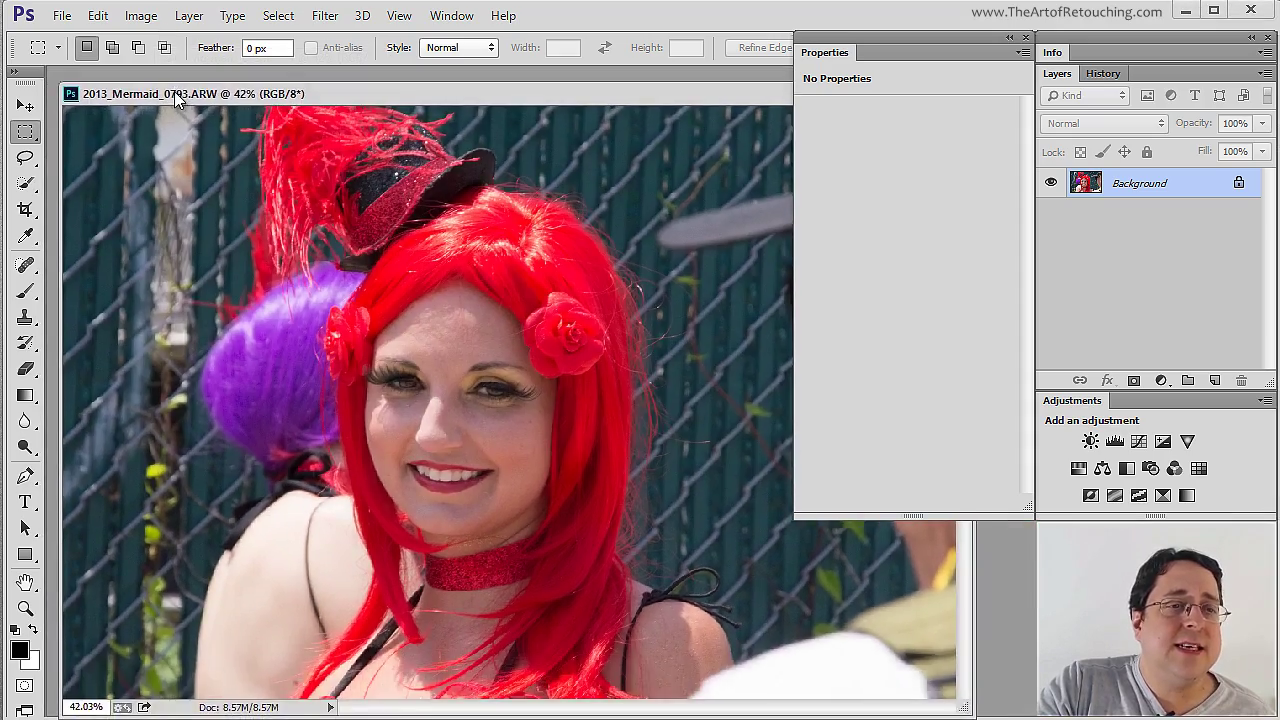
double_click(820, 54)
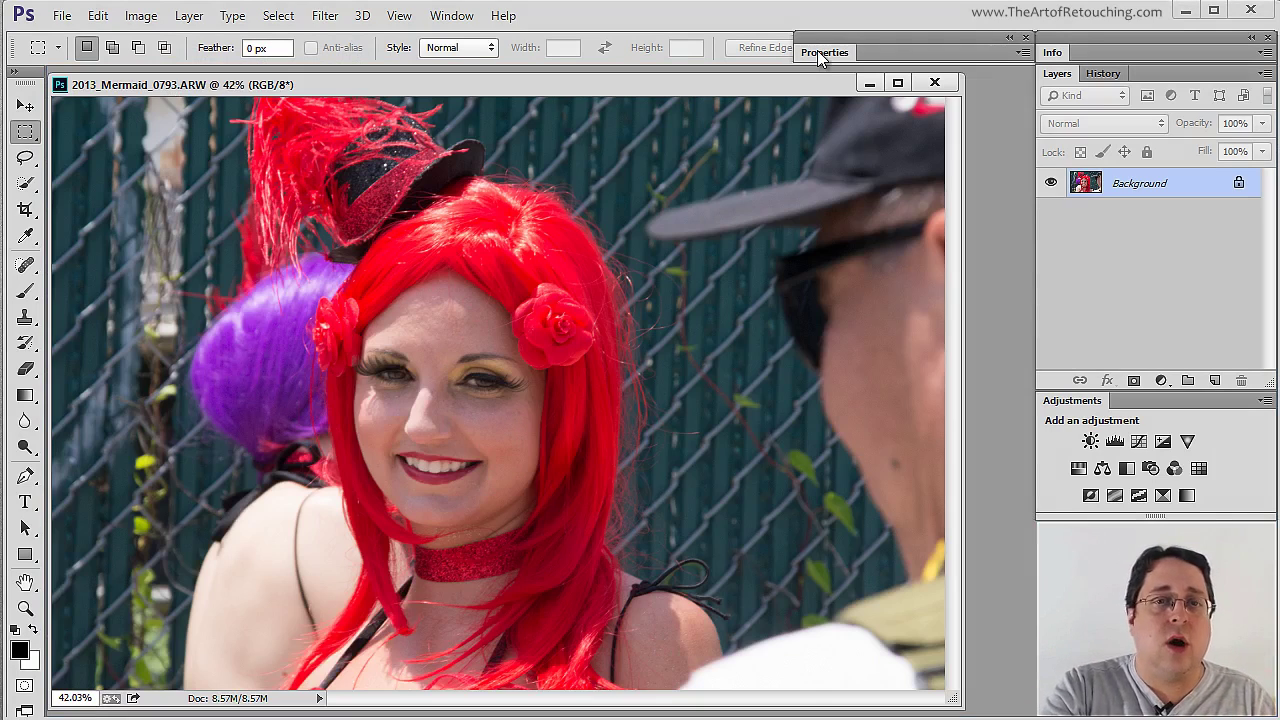
key("ctrl+0")
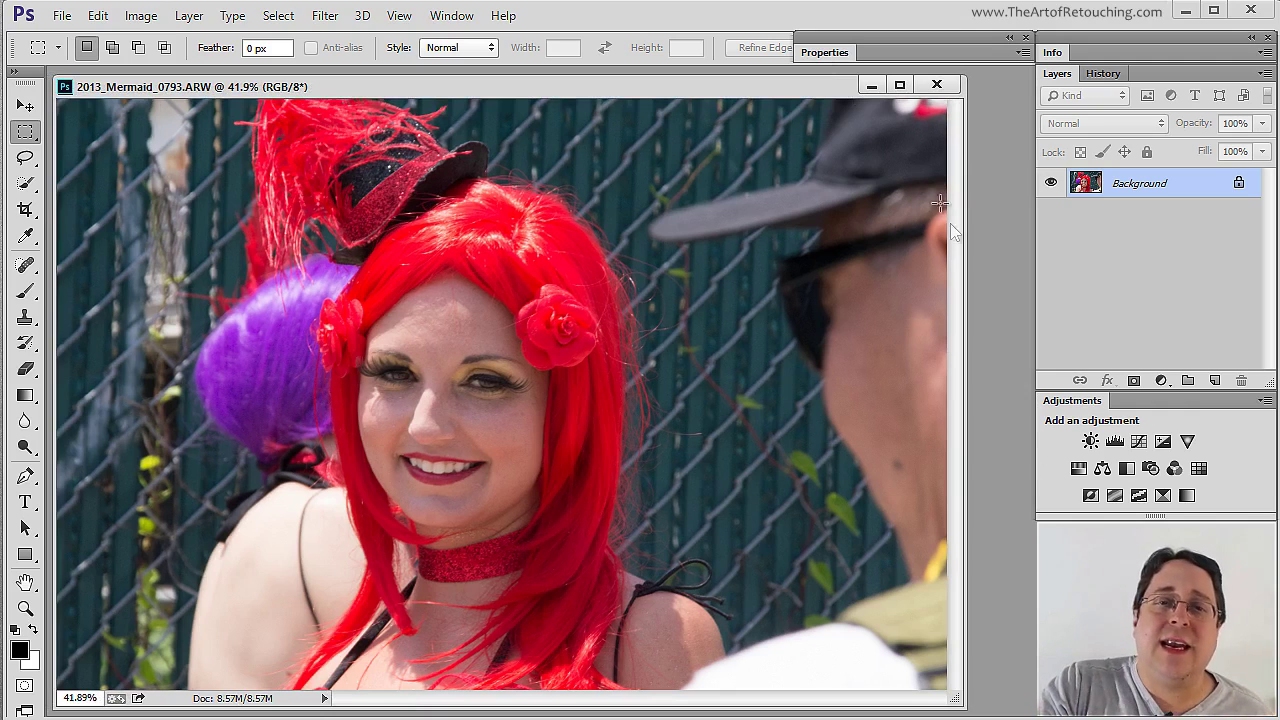
left_click(840, 53)
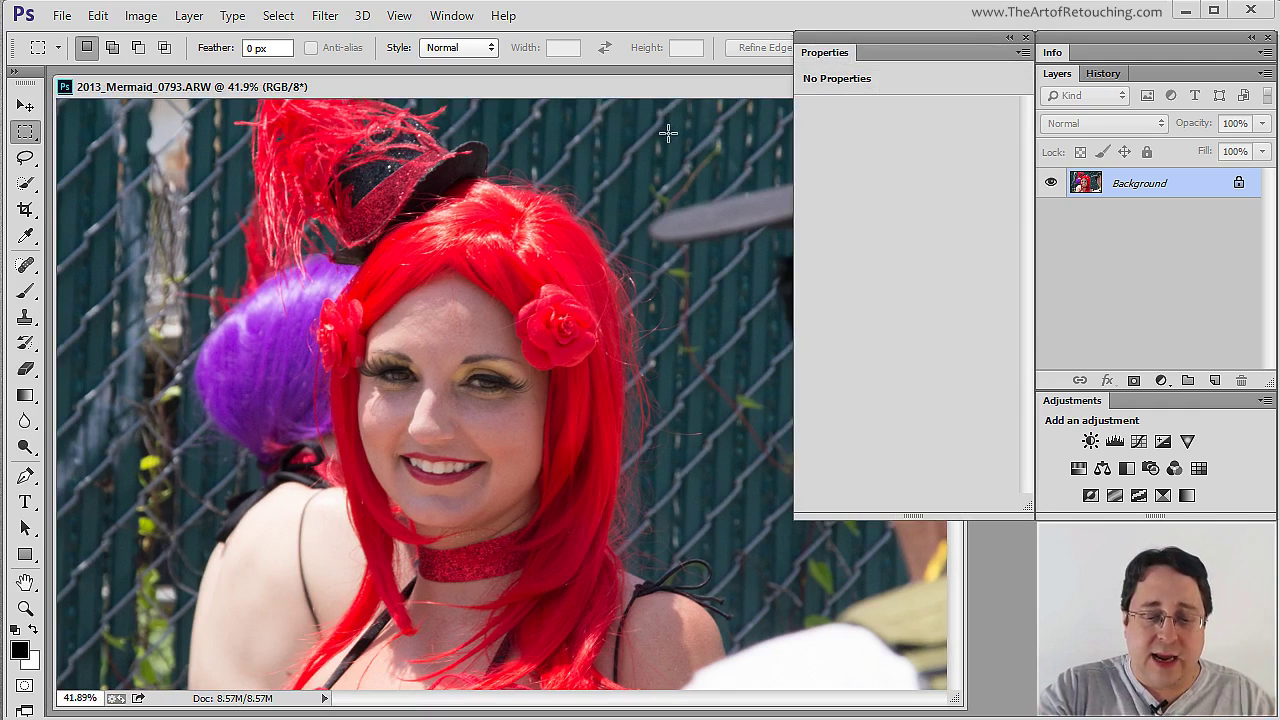
Step: Zoom out, in to 50%, then out to 33.3% to watch the window resize
key("ctrl+minus")
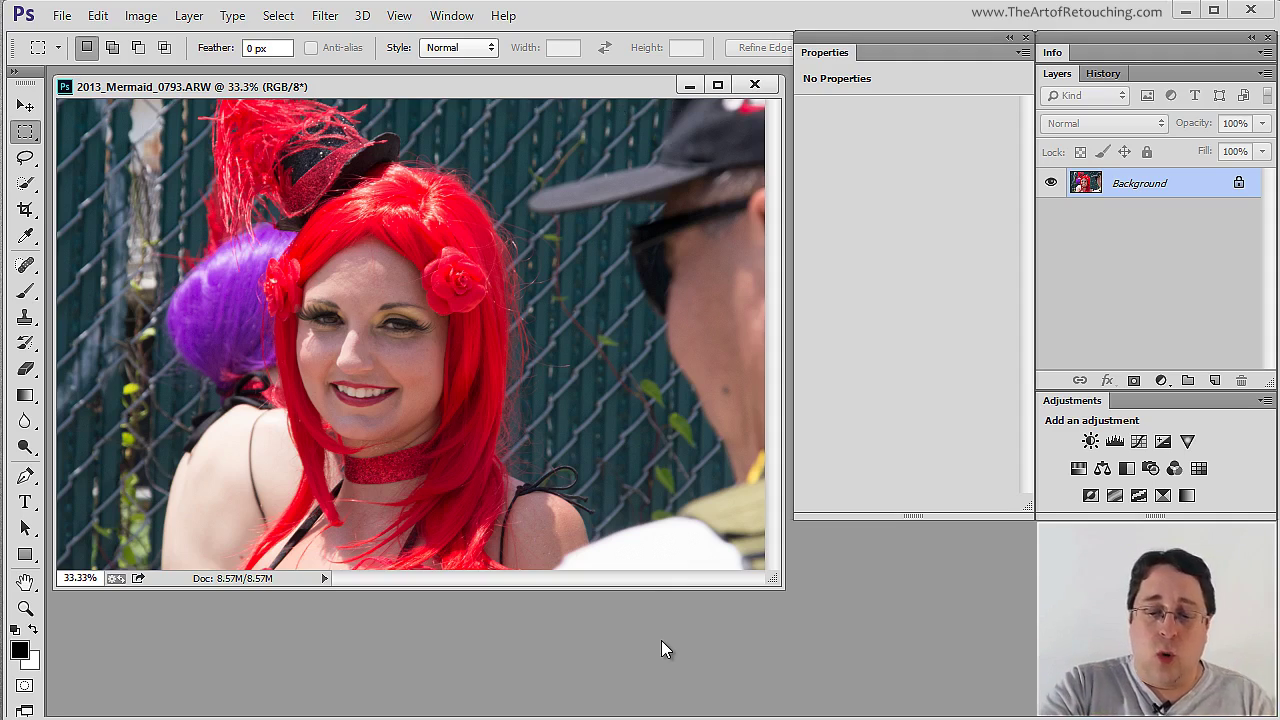
key("ctrl+plus")
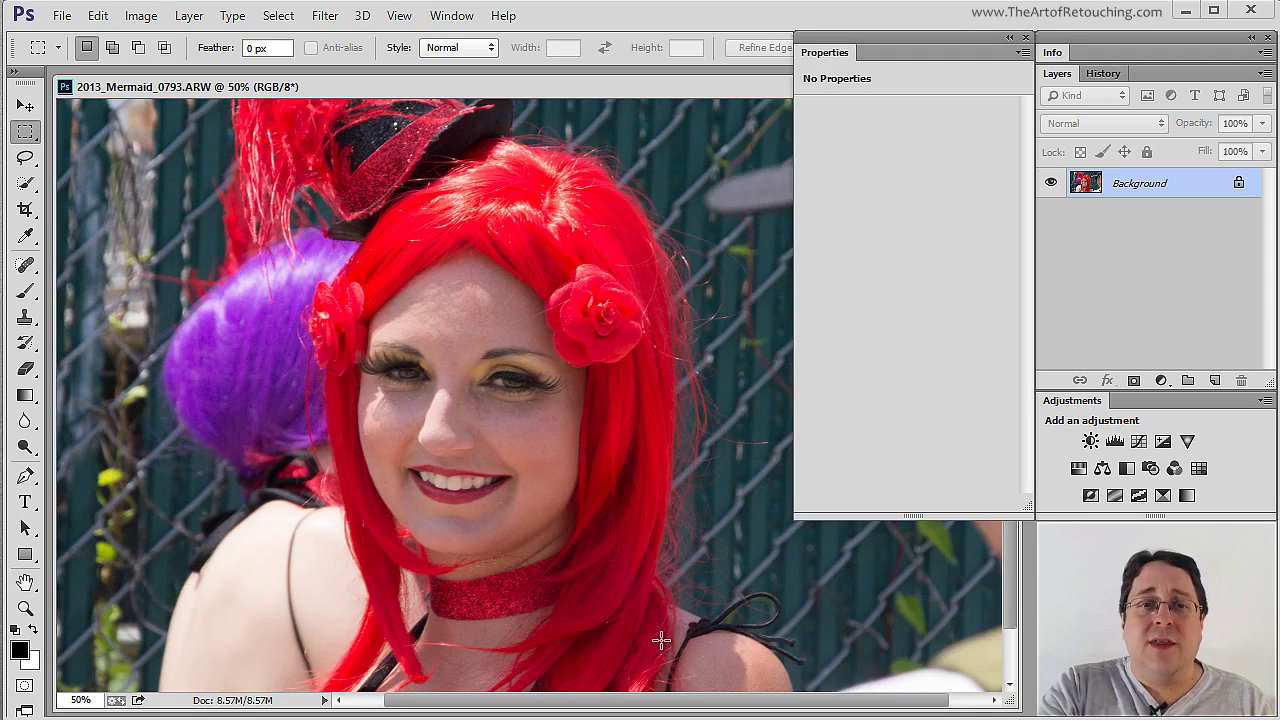
key("ctrl+minus")
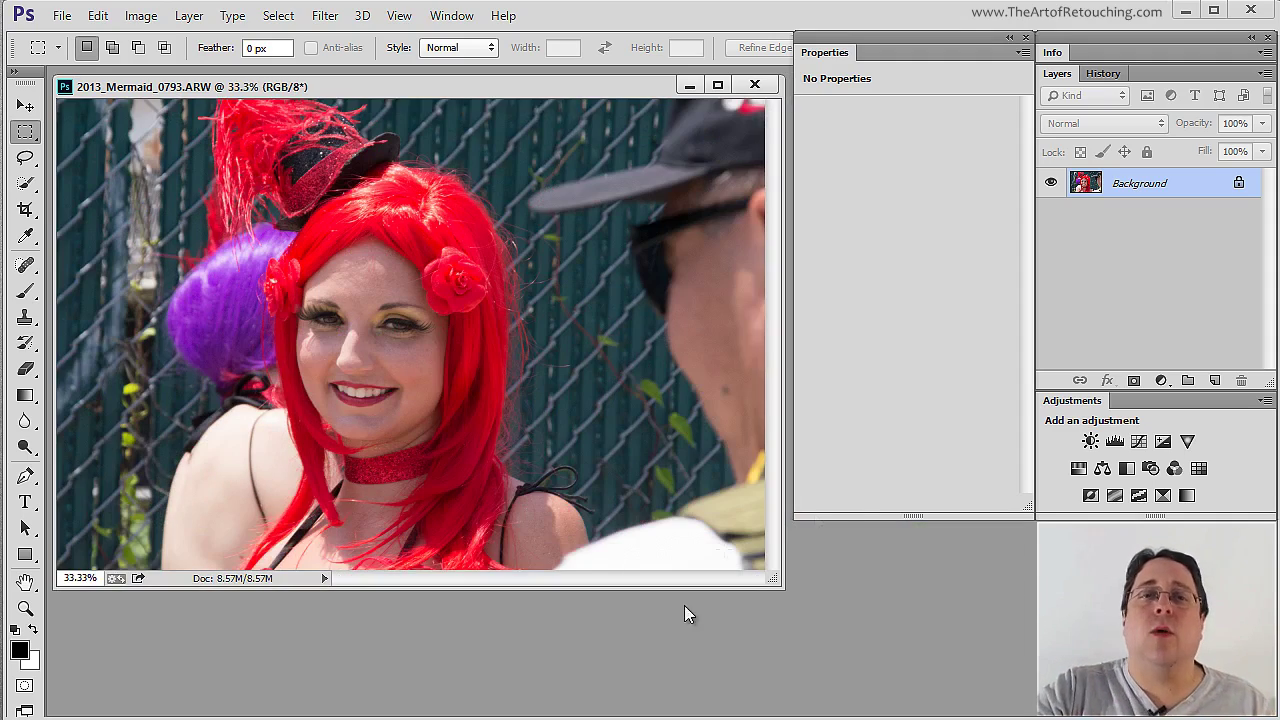
Step: Untick Open Documents as Tabs and Enable Floating Document Window Docking in Interface preferences
double_click(822, 52)
key("ctrl+k")
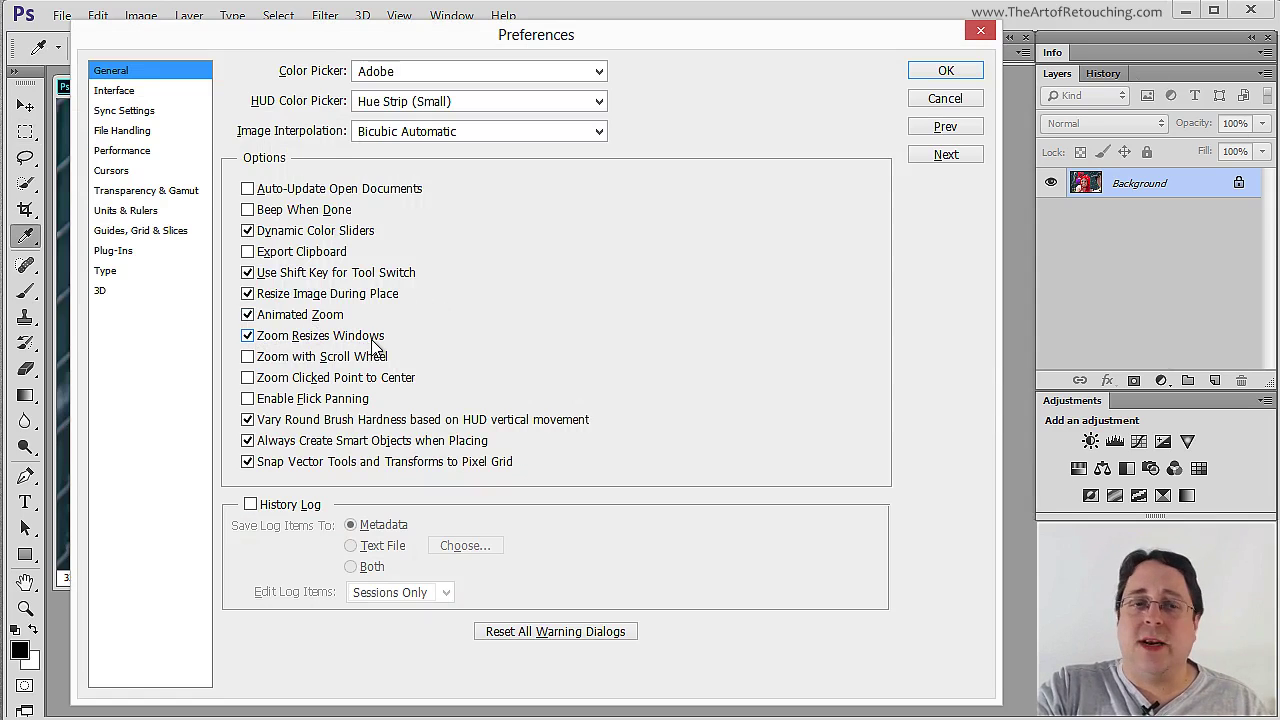
left_click(115, 90)
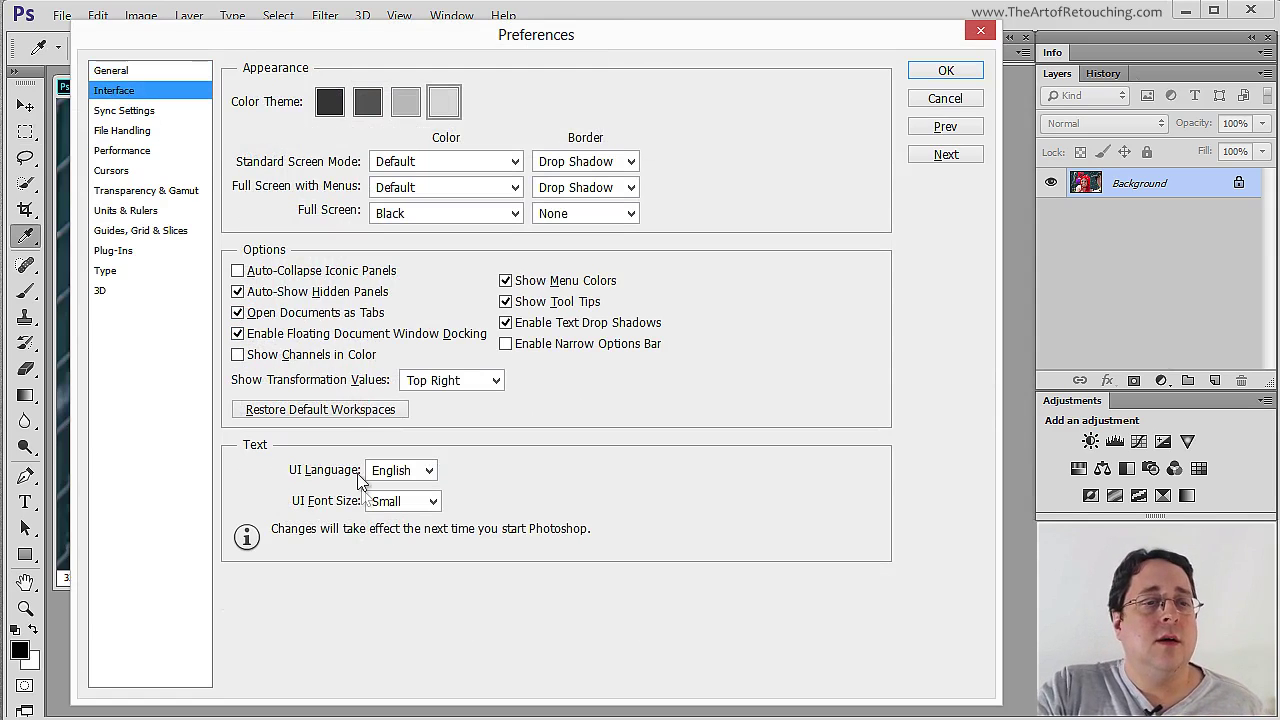
left_click(309, 314)
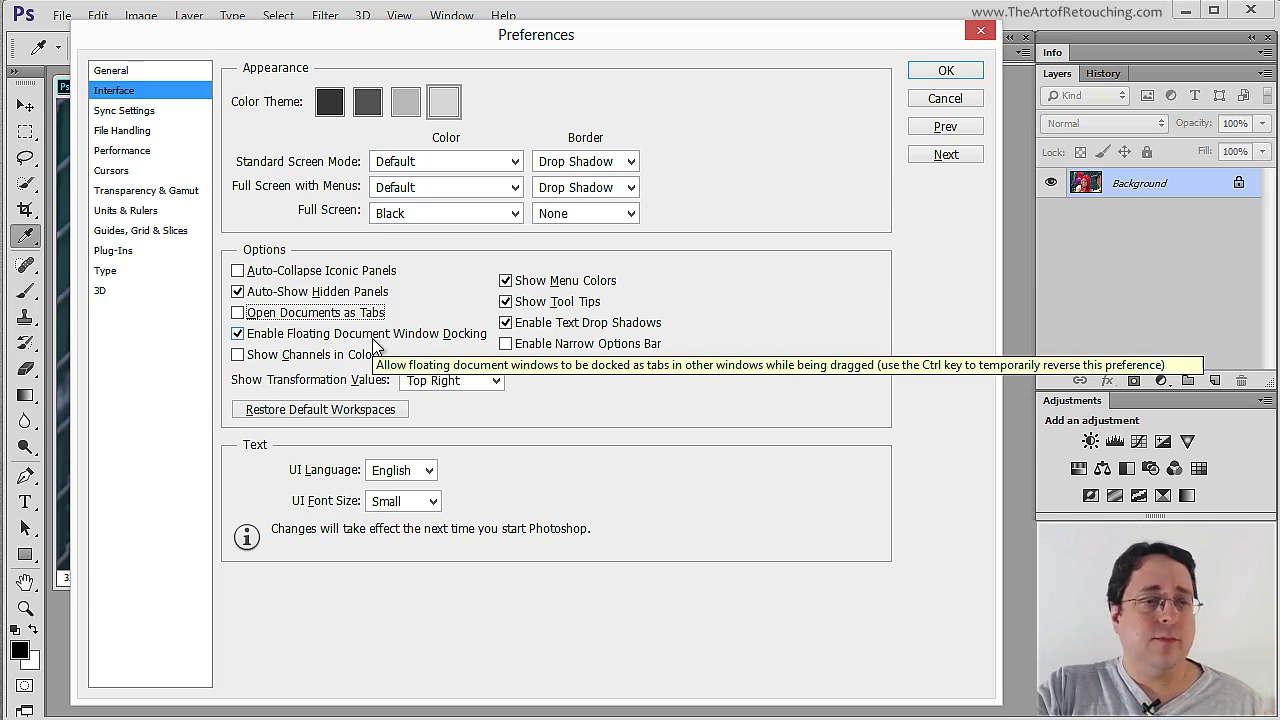
left_click(238, 336)
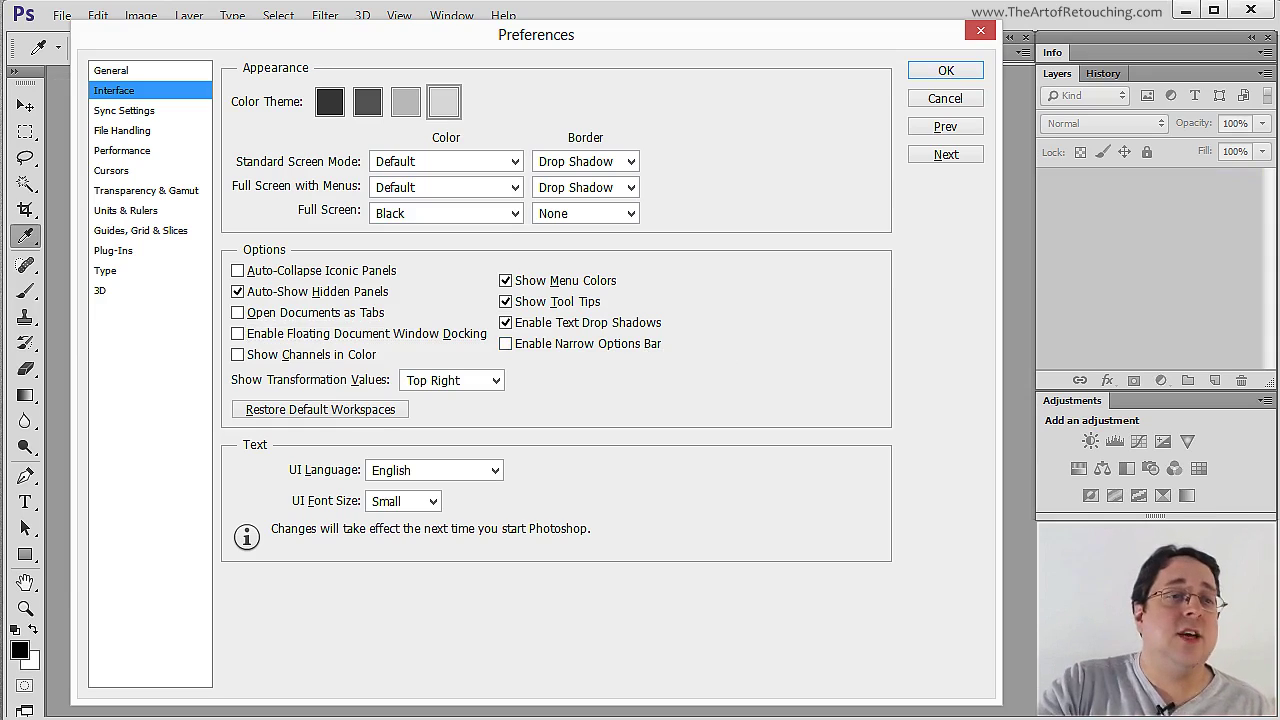
Step: Show the Sync Settings page, with all sync items ticked and conflicts on Always Ask
left_click(134, 111)
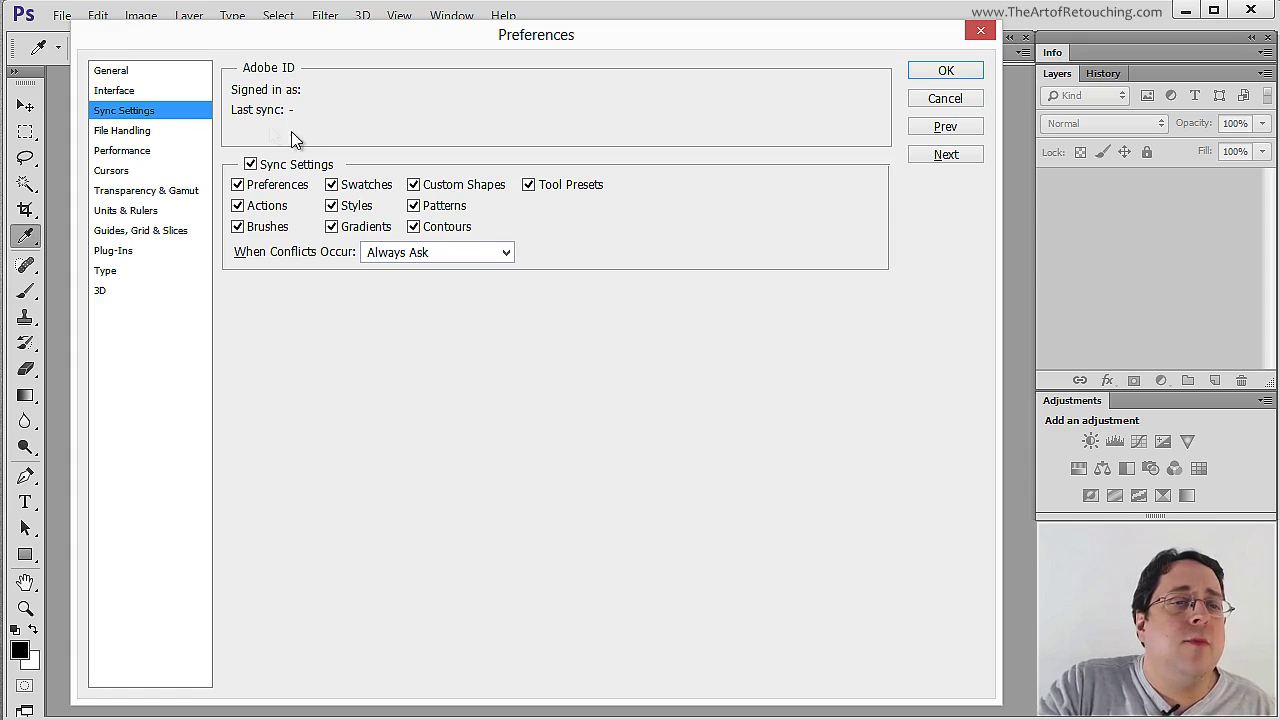
Step: On File Handling, leave Automatically Save Recovery Information Every at 10 Minutes
left_click(126, 131)
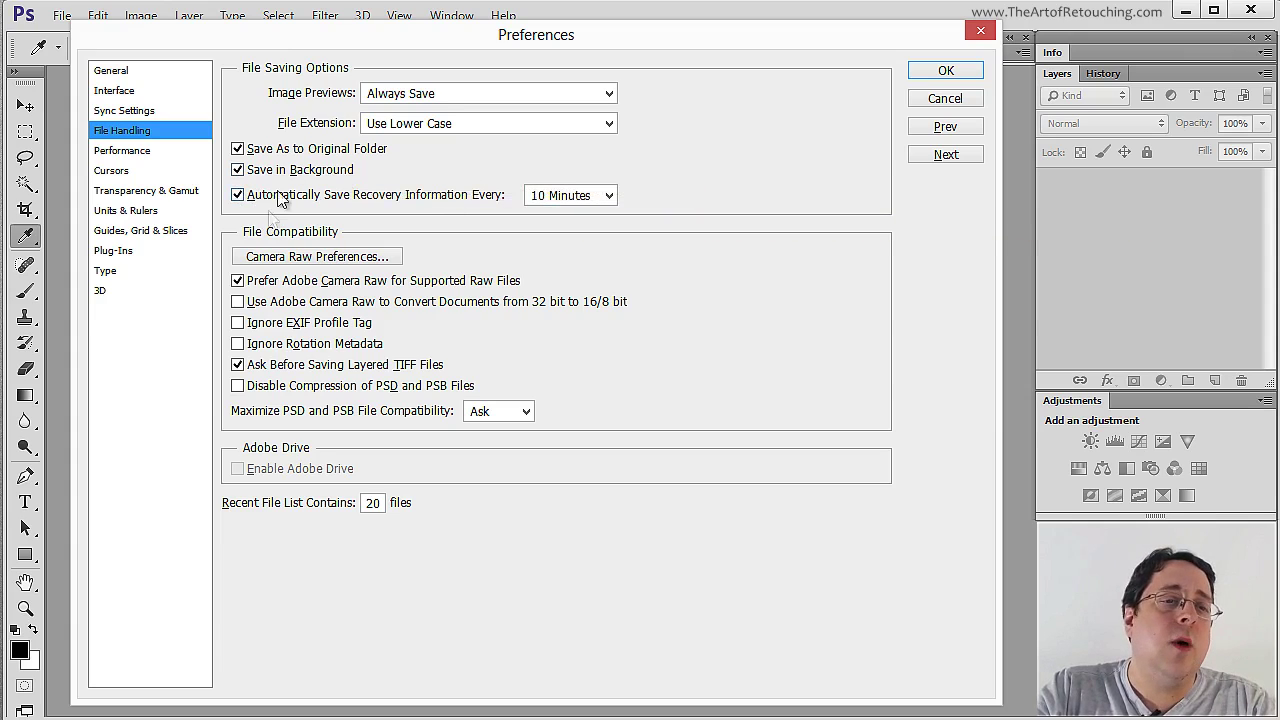
left_click(586, 199)
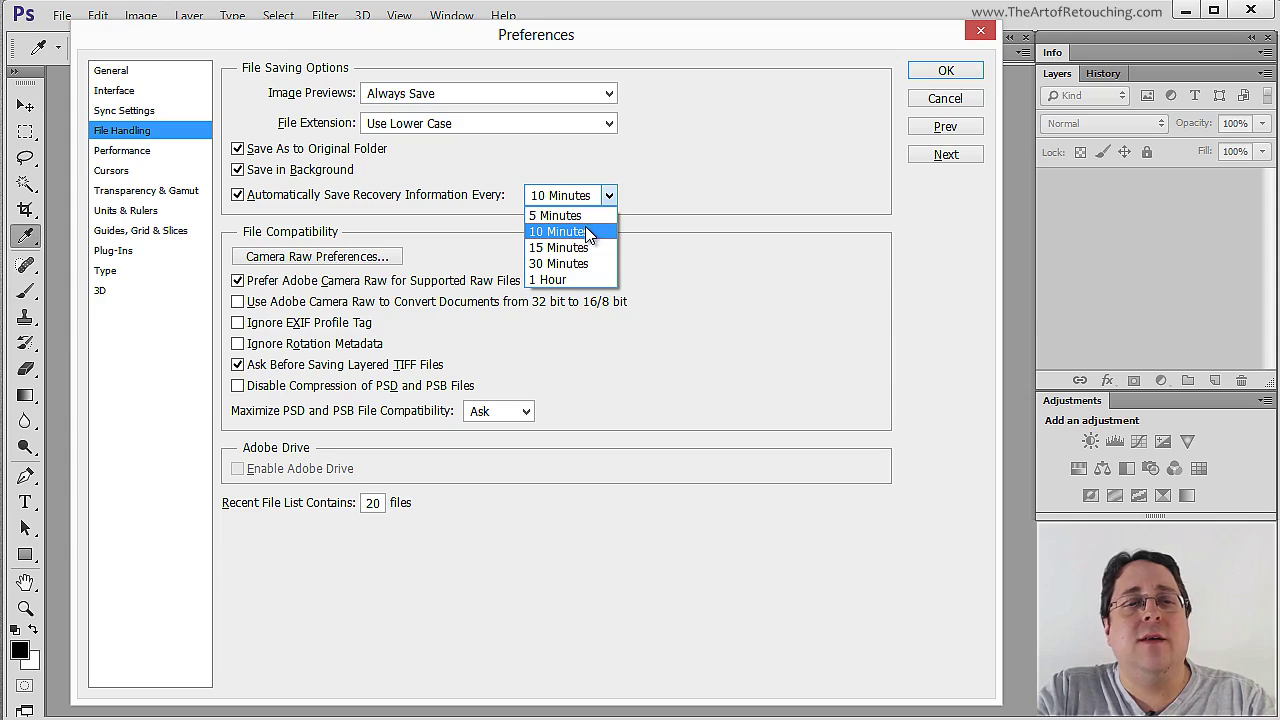
left_click(757, 198)
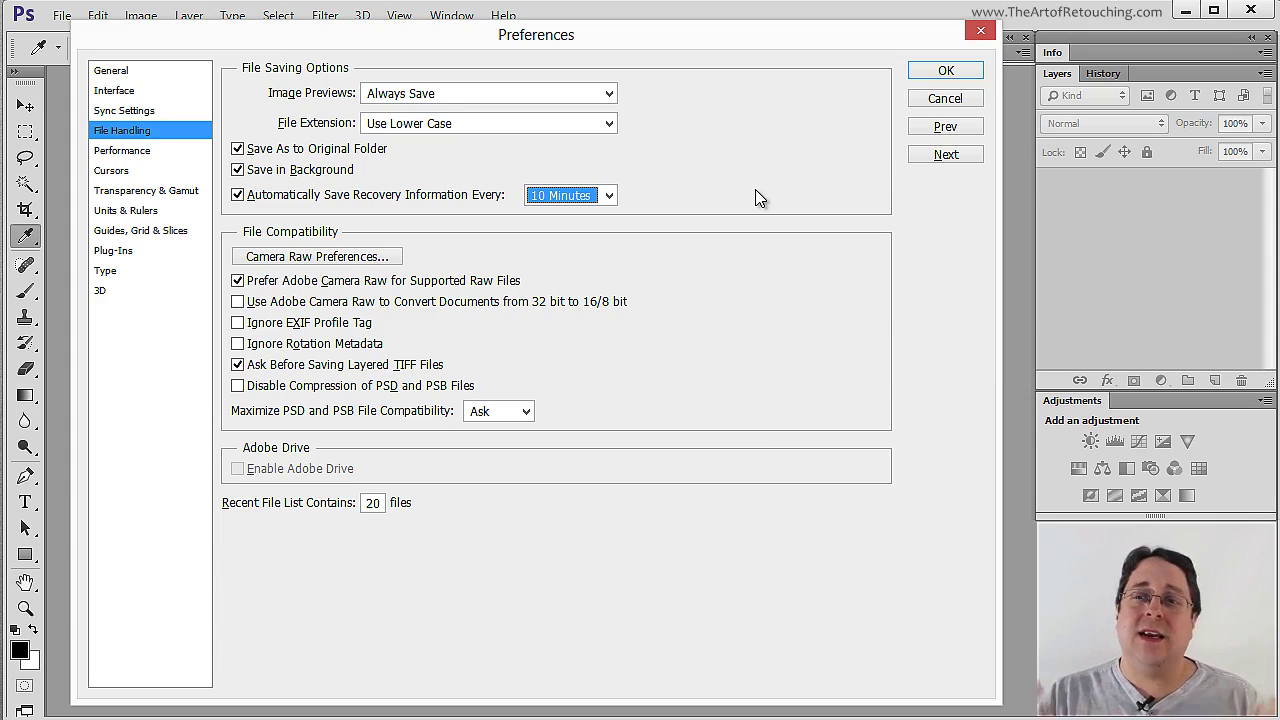
left_click(600, 196)
left_click(704, 207)
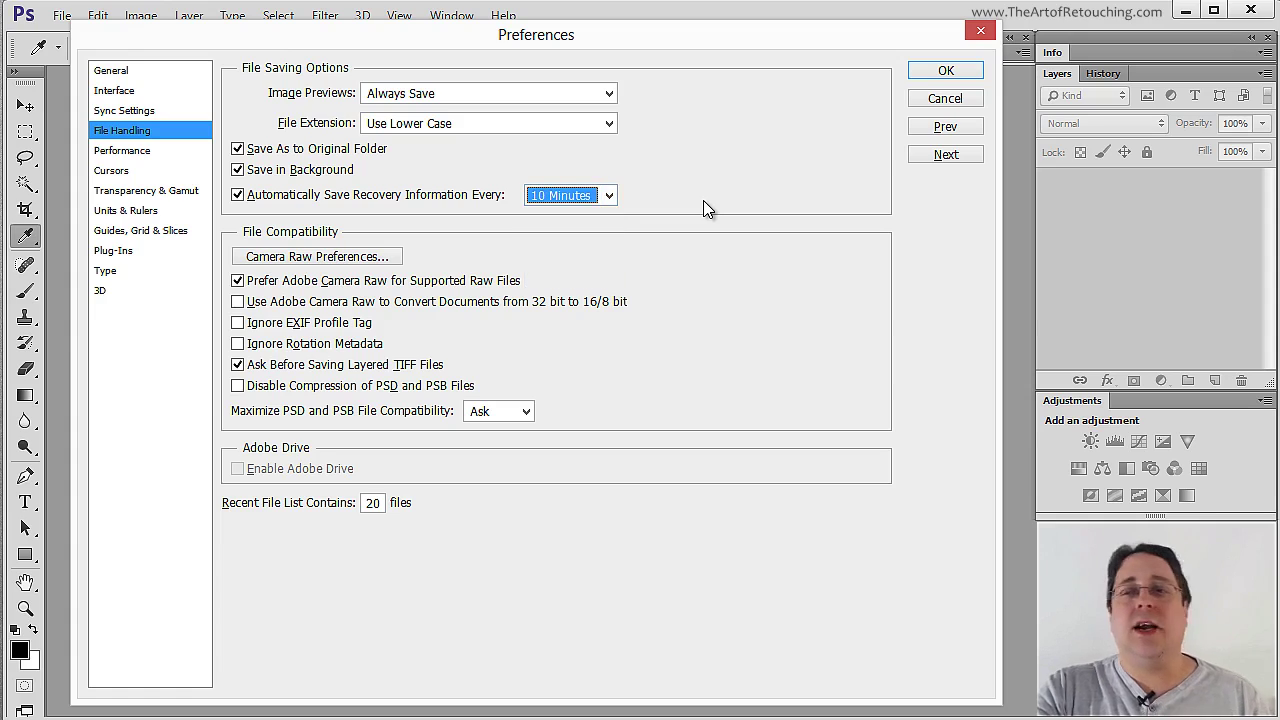
key("Tab")
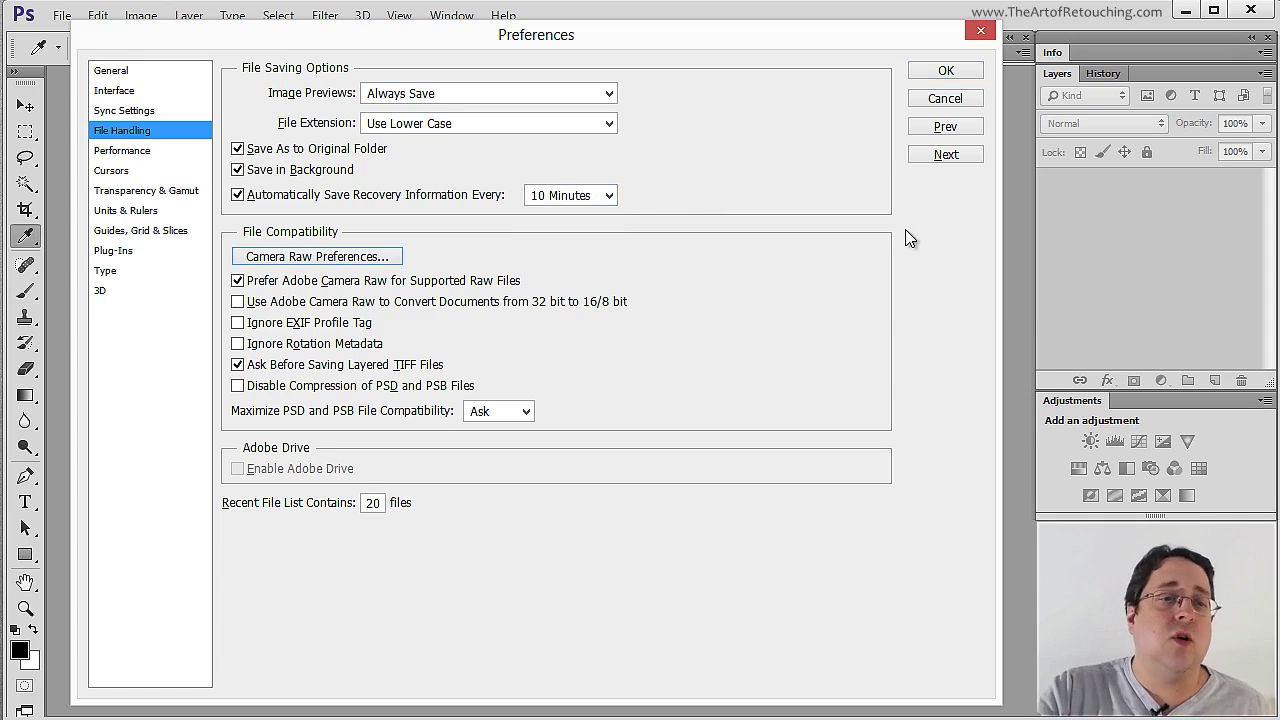
left_click(350, 260)
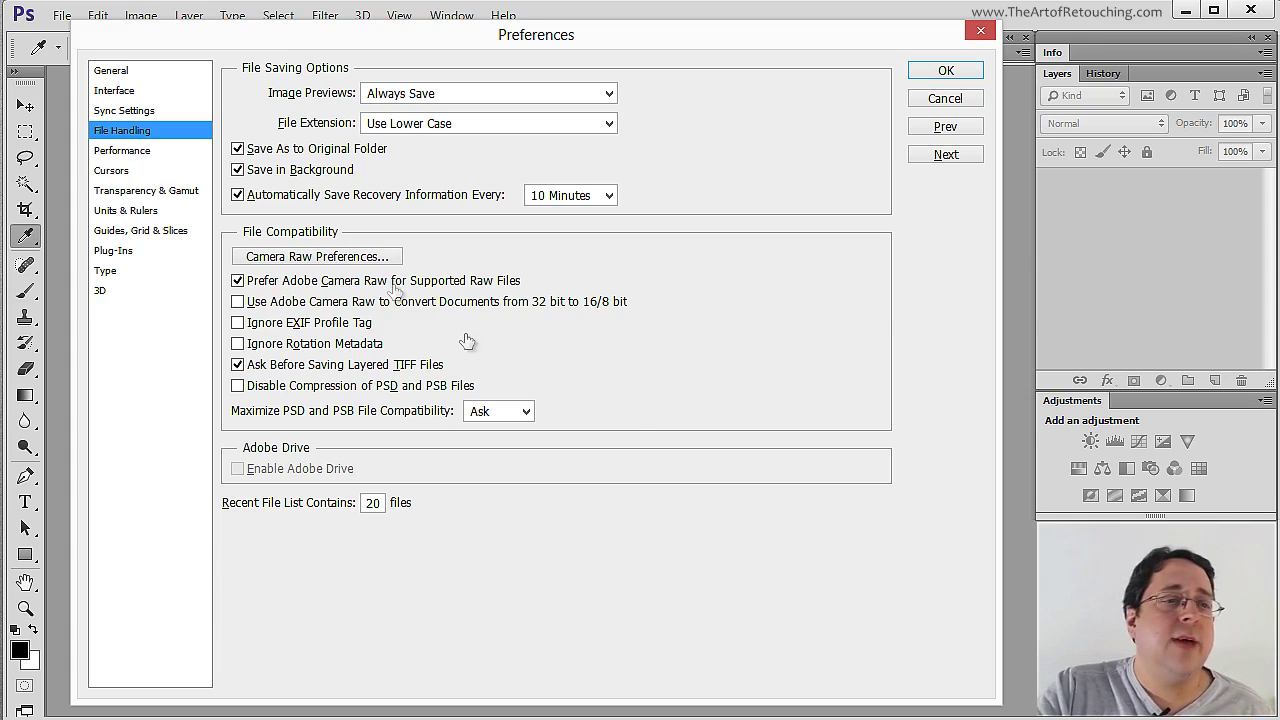
Step: Review the Performance page: 2210 MB memory, 20 history states, D:\ scratch disk
left_click(188, 152)
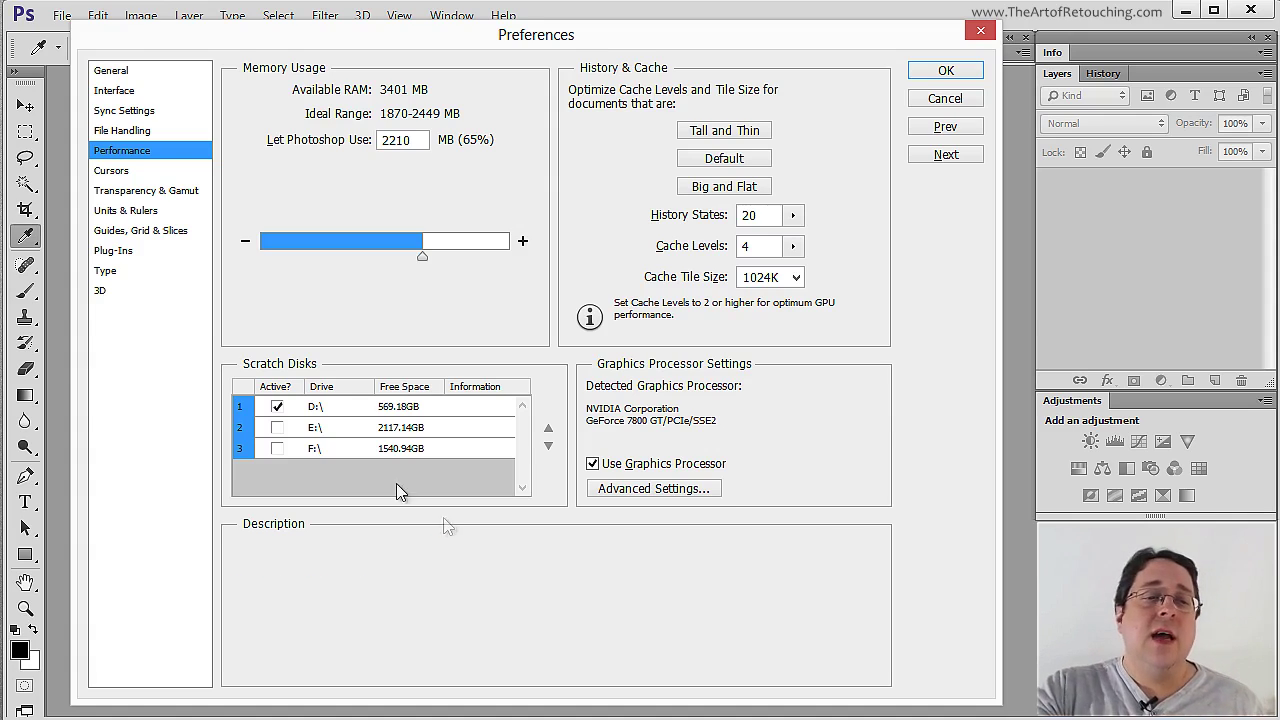
mouse_move(286, 449)
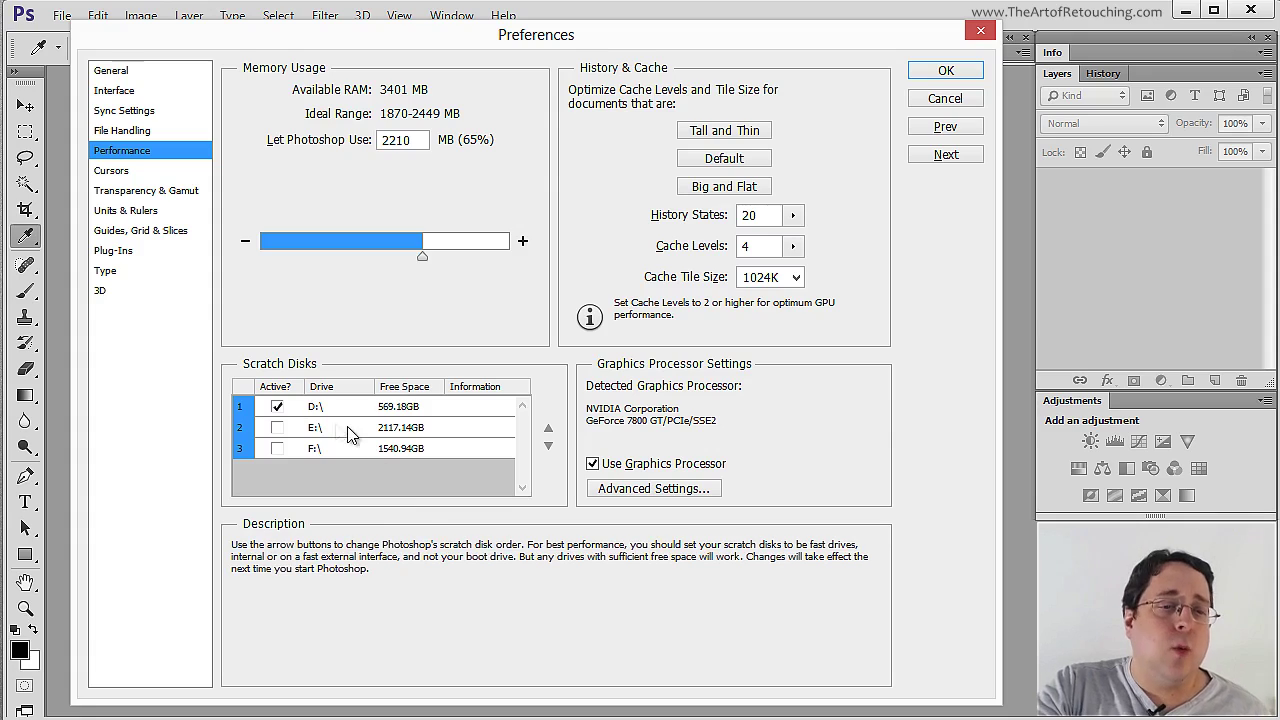
left_click(277, 427)
left_click(279, 449)
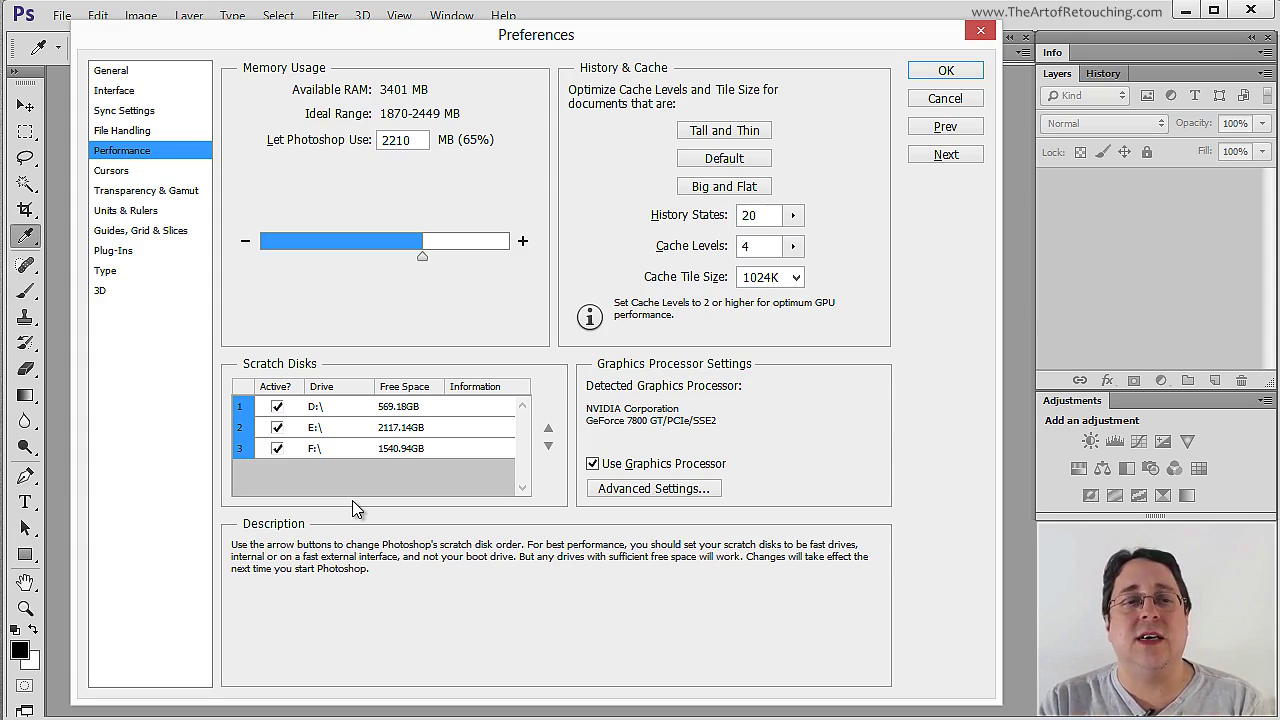
left_click(277, 427)
left_click(277, 448)
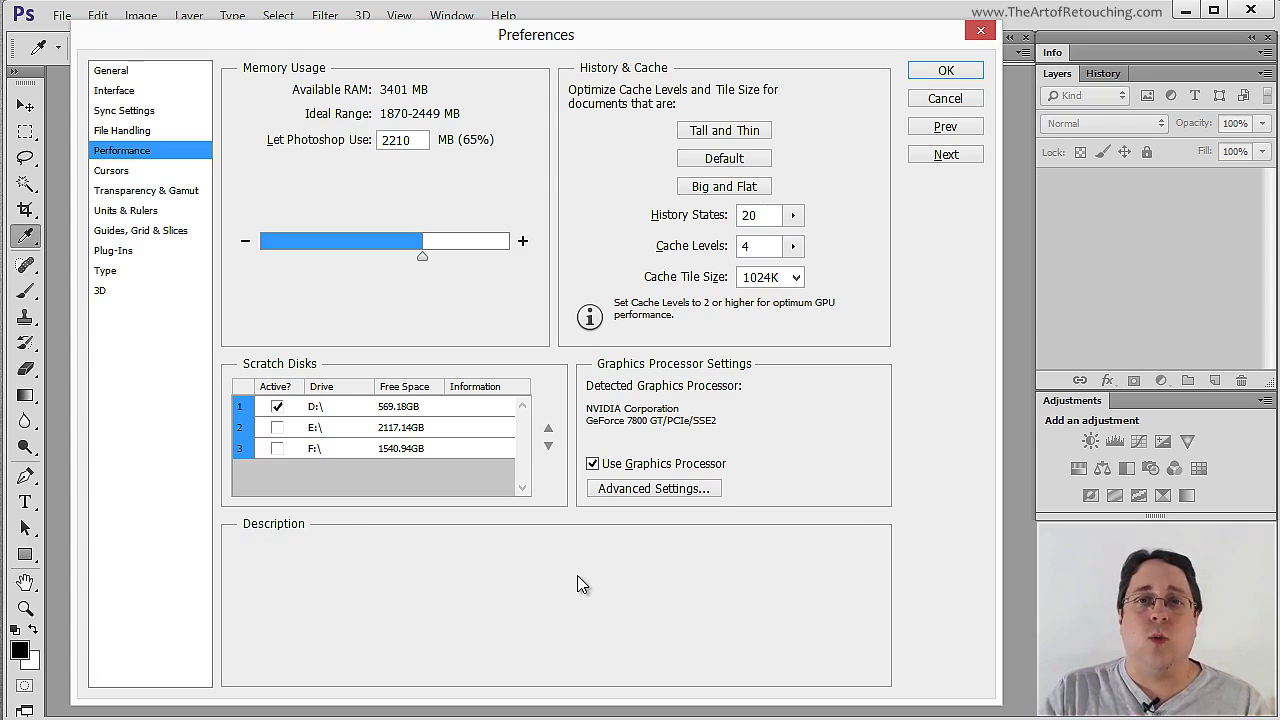
mouse_move(640, 466)
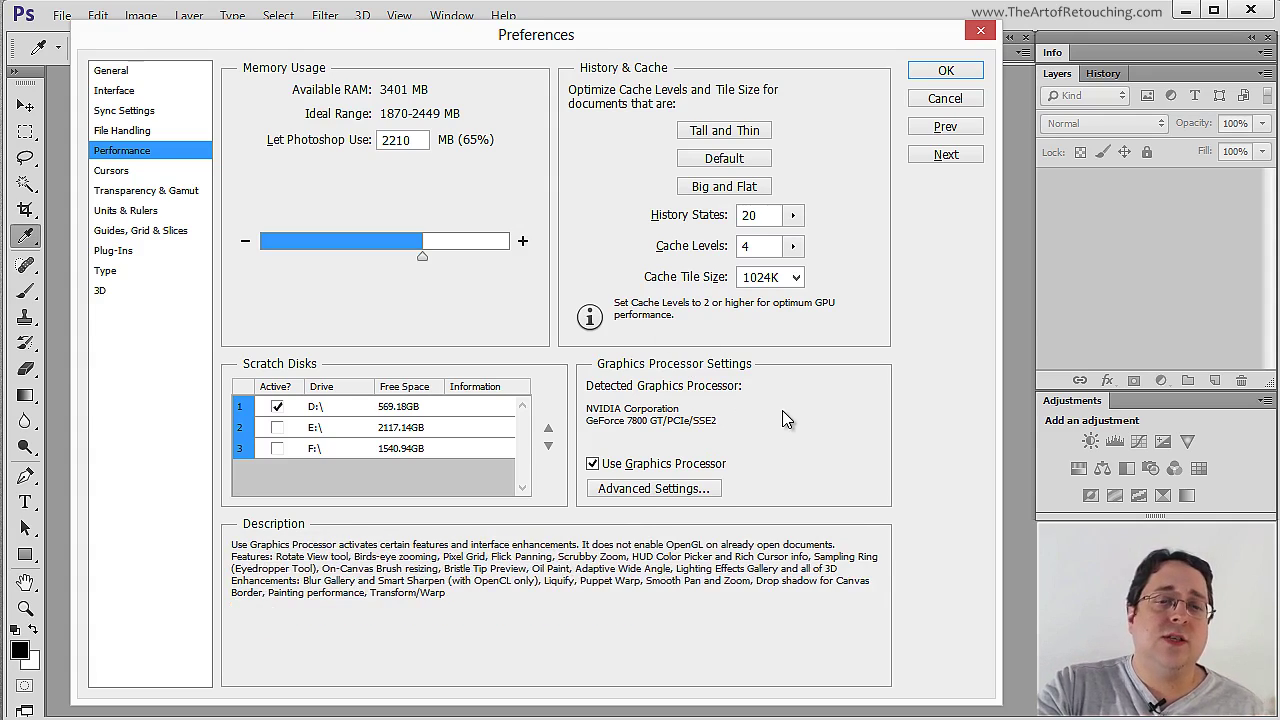